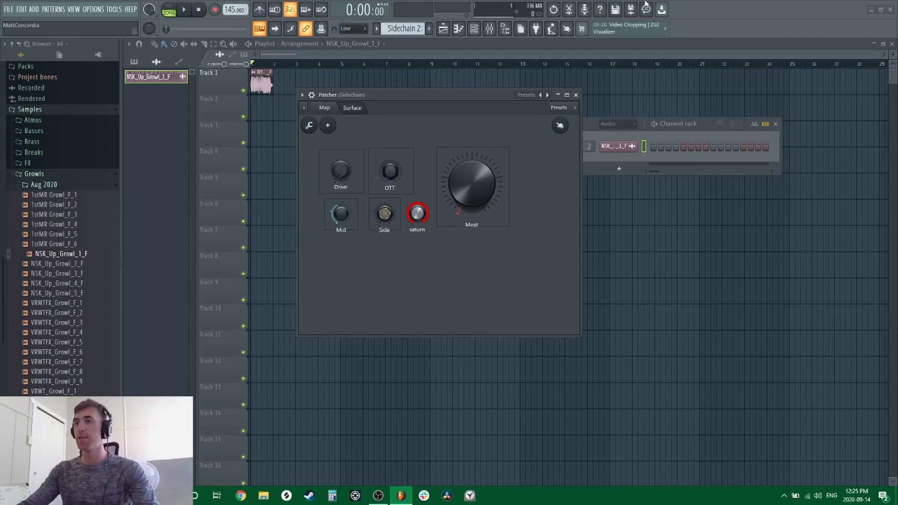
Step: Play the finished patch while viewing the Patcher's routing map and control surface
{"action": "left_click_drag", "start_coordinate": [375, 97], "coordinate": [392, 89]}
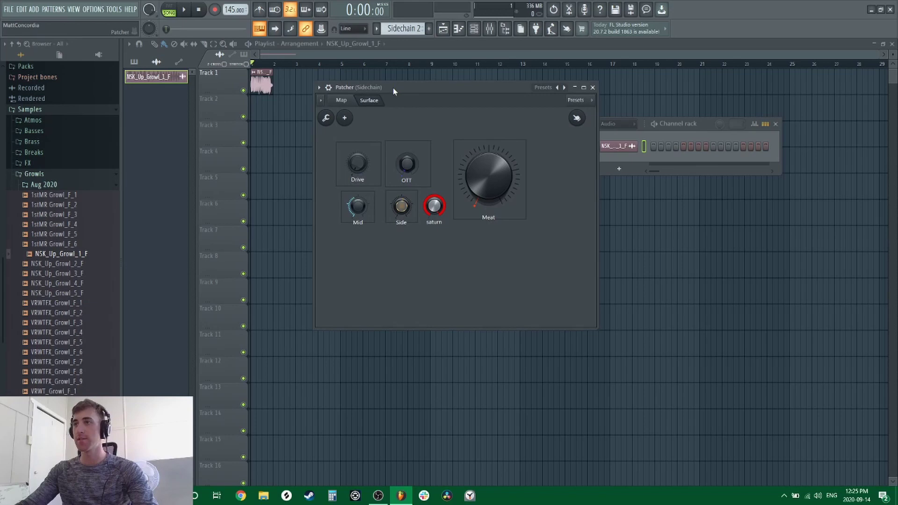
{"action": "key", "text": "space"}
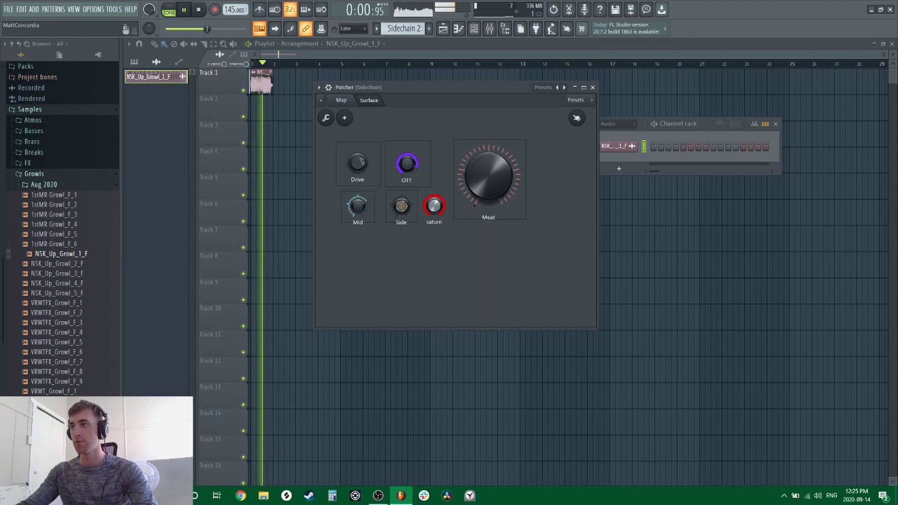
{"action": "left_click", "coordinate": [342, 100]}
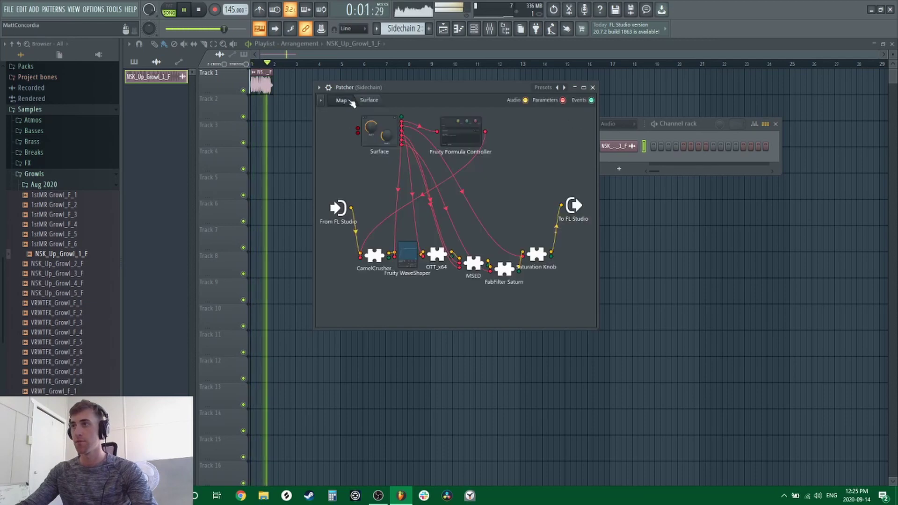
{"action": "left_click", "coordinate": [379, 101]}
{"action": "key", "text": "space"}
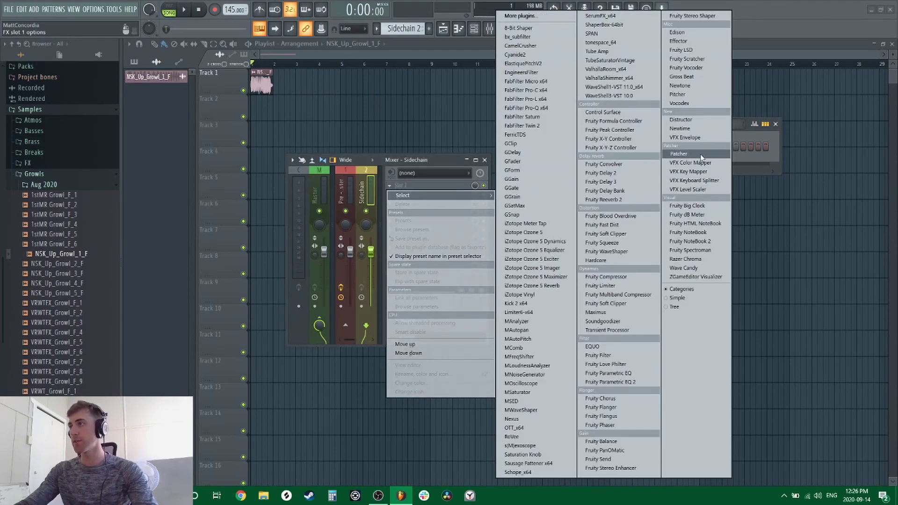
Step: Load a new Patcher on the Sidechain track and add and open a Fruity Formula Controller
{"action": "left_click", "coordinate": [700, 153]}
{"action": "left_click_drag", "start_coordinate": [415, 160], "coordinate": [450, 352]}
{"action": "right_click", "coordinate": [388, 122]}
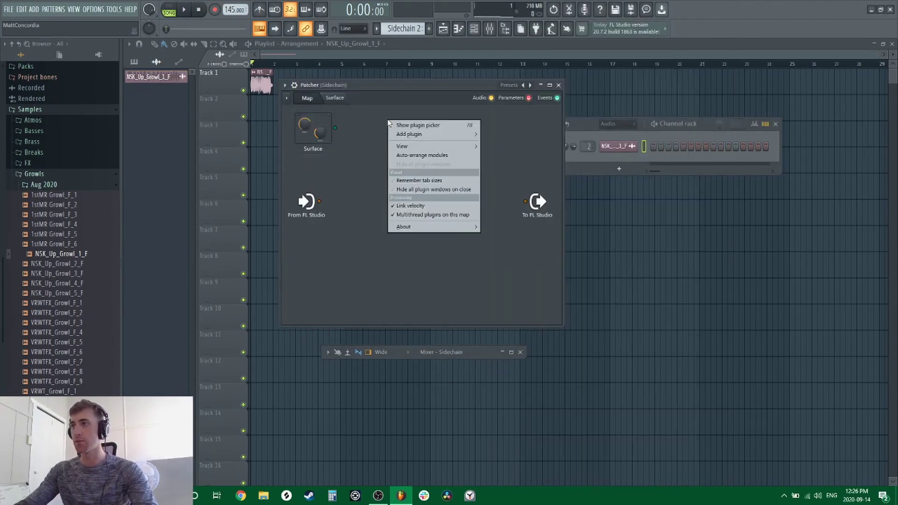
{"action": "mouse_move", "coordinate": [410, 134]}
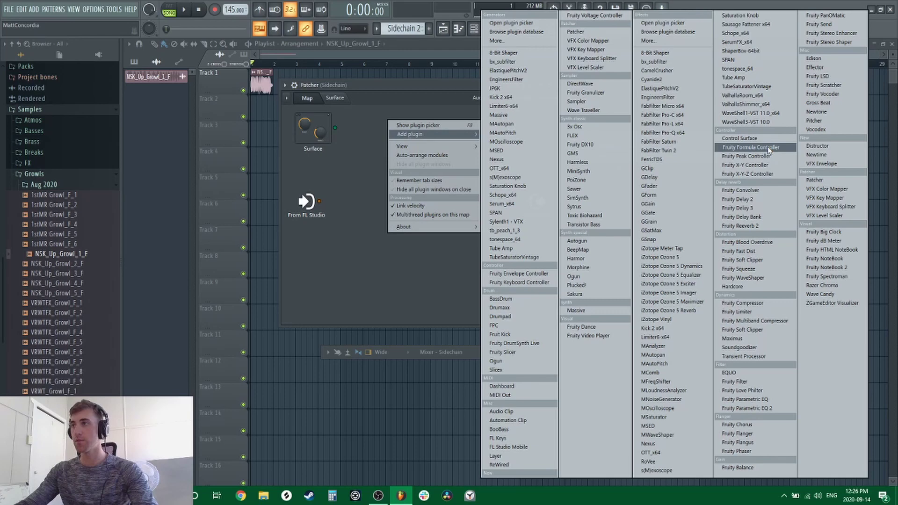
{"action": "left_click", "coordinate": [768, 149]}
{"action": "double_click", "coordinate": [393, 140]}
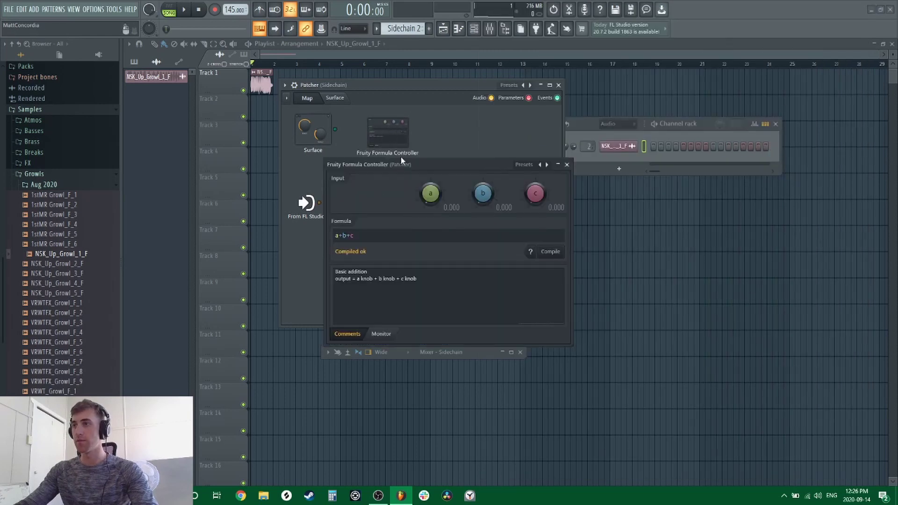
{"action": "left_click_drag", "start_coordinate": [401, 158], "coordinate": [400, 111]}
Step: Replace the default a+b+c formula with b*c+(1-c)*a
{"action": "left_click", "coordinate": [363, 185]}
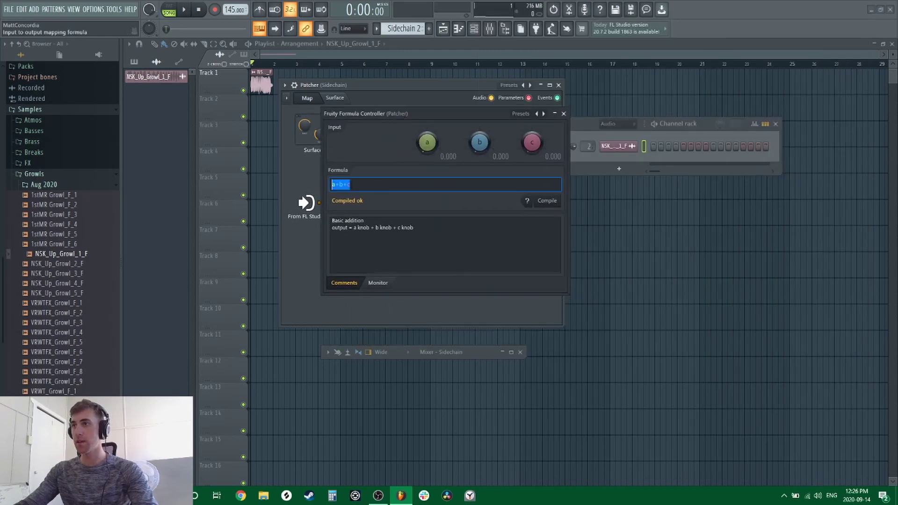
{"action": "right_click", "coordinate": [347, 183]}
{"action": "left_click", "coordinate": [393, 220]}
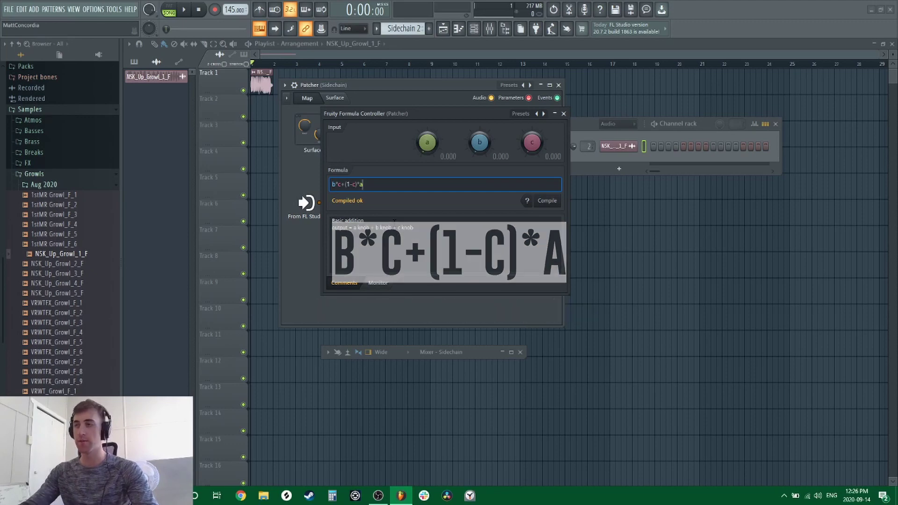
Step: Test the formula by raising knob a and sweeping knob c through 0.330, zero and full
{"action": "left_click_drag", "start_coordinate": [427, 142], "coordinate": [470, 145]}
{"action": "left_click_drag", "start_coordinate": [538, 144], "coordinate": [538, 144]}
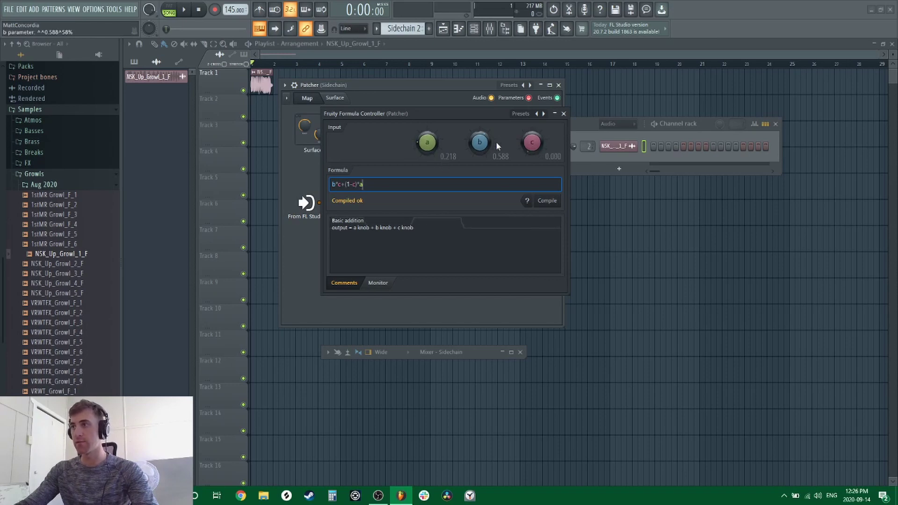
{"action": "left_click_drag", "start_coordinate": [524, 137], "coordinate": [524, 133]}
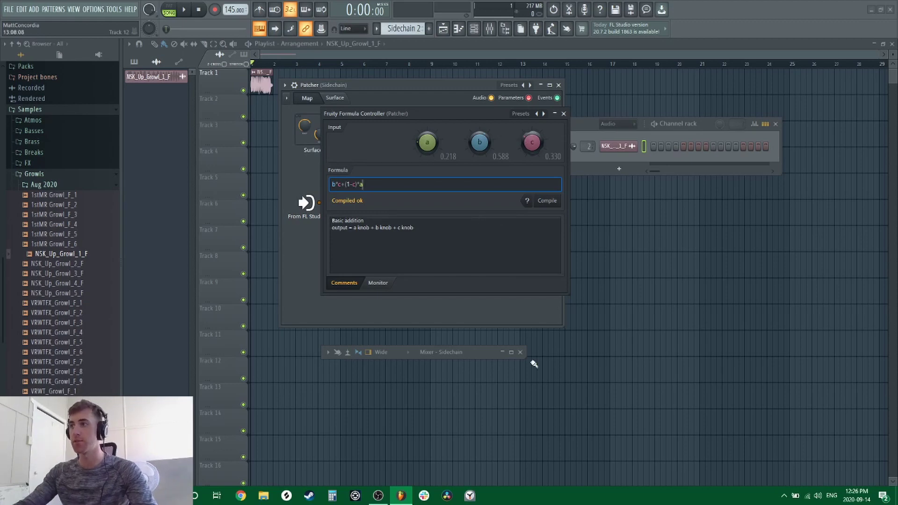
{"action": "left_click_drag", "start_coordinate": [530, 146], "coordinate": [532, 161]}
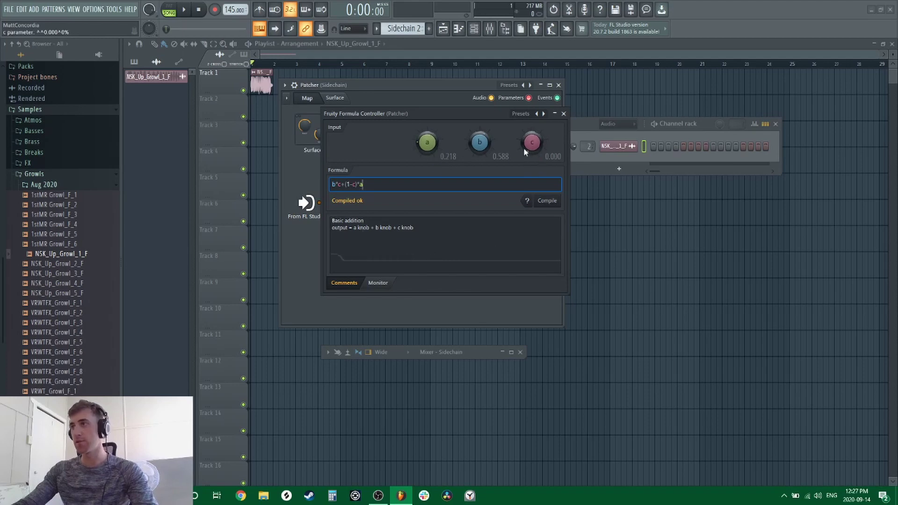
{"action": "left_click_drag", "start_coordinate": [532, 143], "coordinate": [547, 130]}
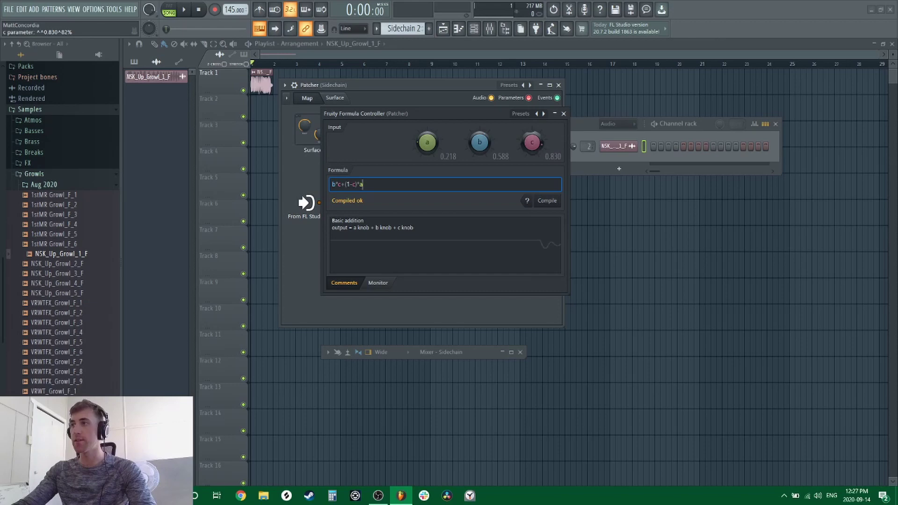
Step: Close the Formula Controller and insert CamelCrusher into the Patcher's audio chain
{"action": "left_click", "coordinate": [564, 113]}
{"action": "right_click", "coordinate": [358, 243]}
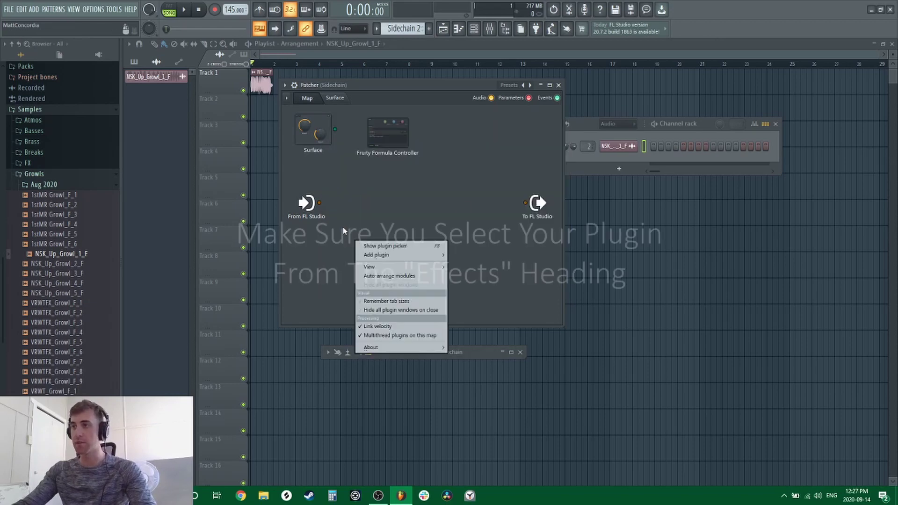
{"action": "mouse_move", "coordinate": [376, 255]}
{"action": "left_click", "coordinate": [626, 71]}
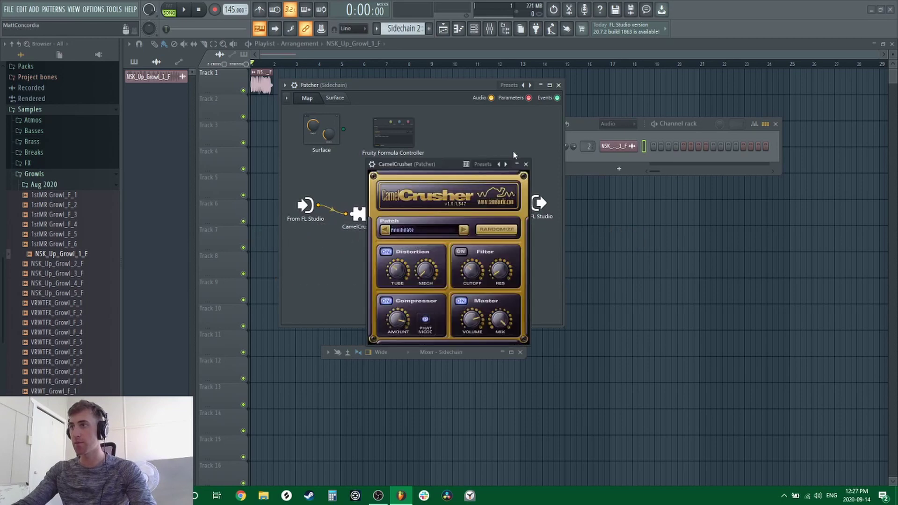
Step: Lower CamelCrusher's master mix to 19% and reopen the Formula Controller
{"action": "left_click_drag", "start_coordinate": [512, 322], "coordinate": [509, 390]}
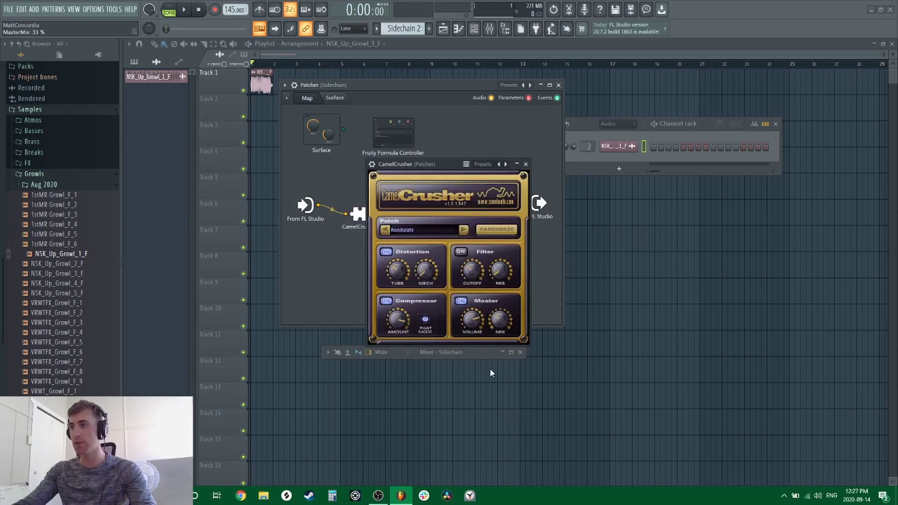
{"action": "left_click_drag", "start_coordinate": [490, 373], "coordinate": [498, 305]}
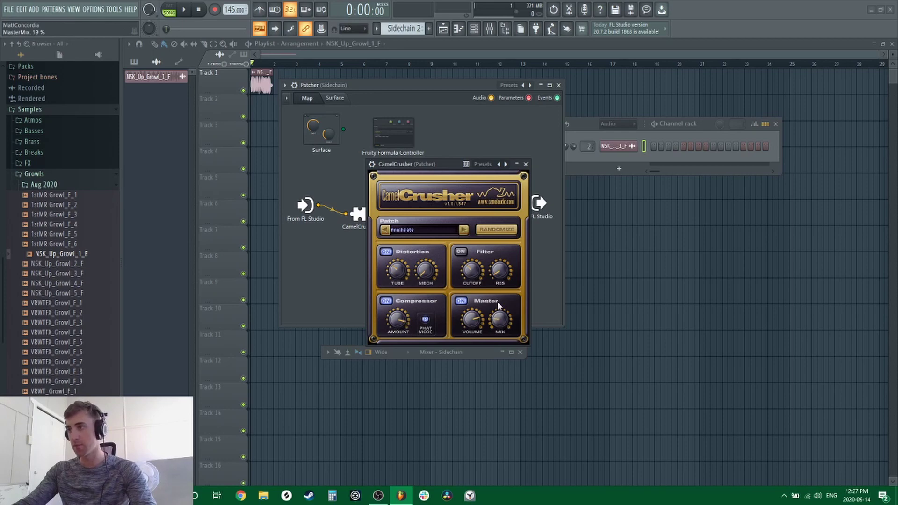
{"action": "left_click", "coordinate": [526, 164]}
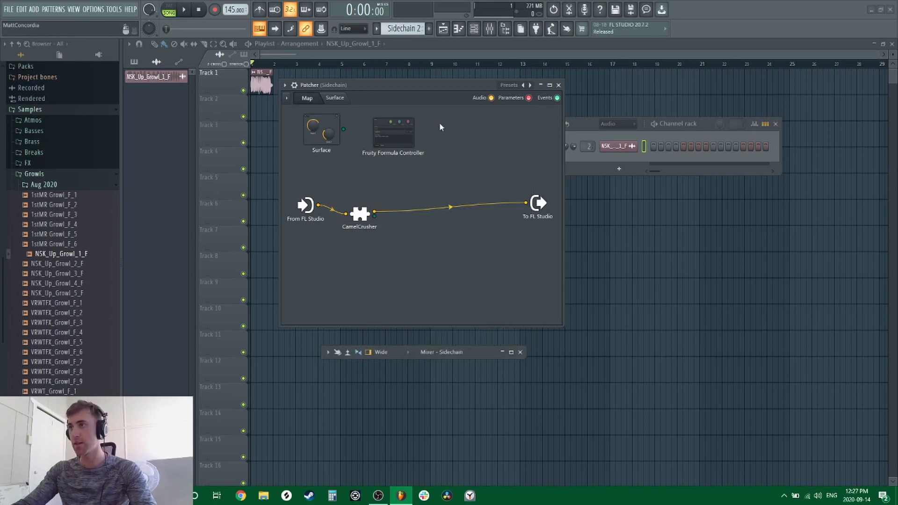
{"action": "left_click", "coordinate": [393, 132]}
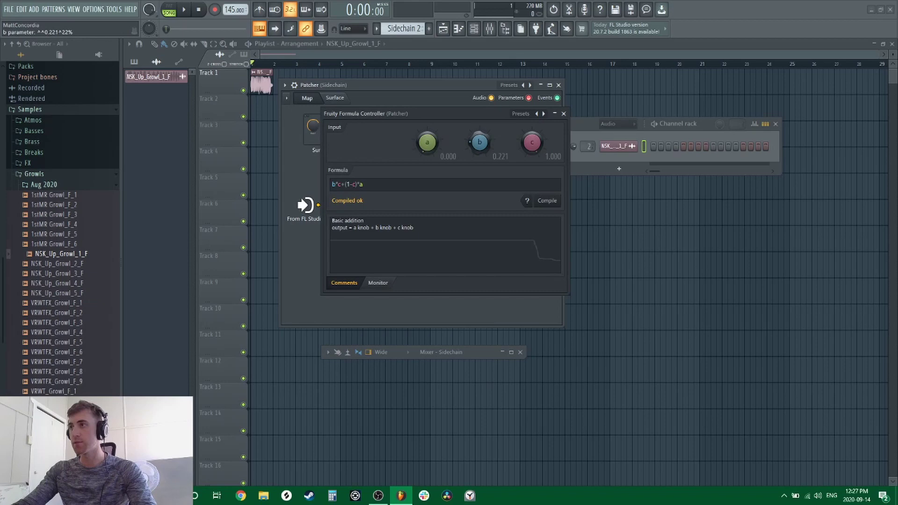
Step: Give the Formula Controller node a controller output via Outputs > Controllers
{"action": "left_click", "coordinate": [564, 113]}
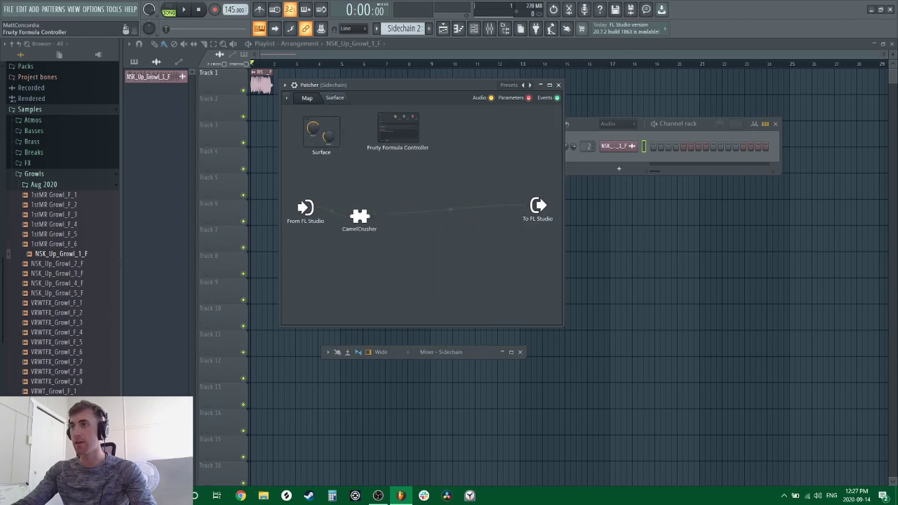
{"action": "right_click", "coordinate": [404, 138]}
{"action": "mouse_move", "coordinate": [451, 196]}
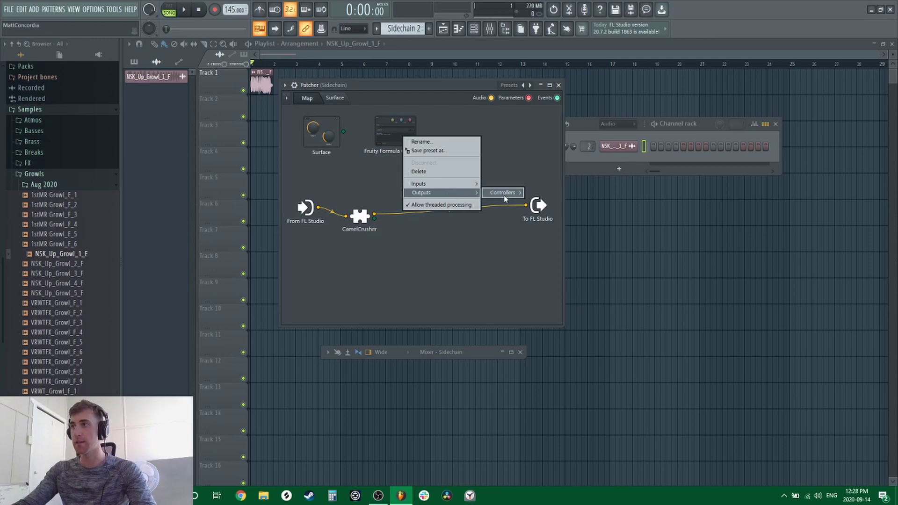
{"action": "mouse_move", "coordinate": [504, 195]}
{"action": "left_click", "coordinate": [540, 222]}
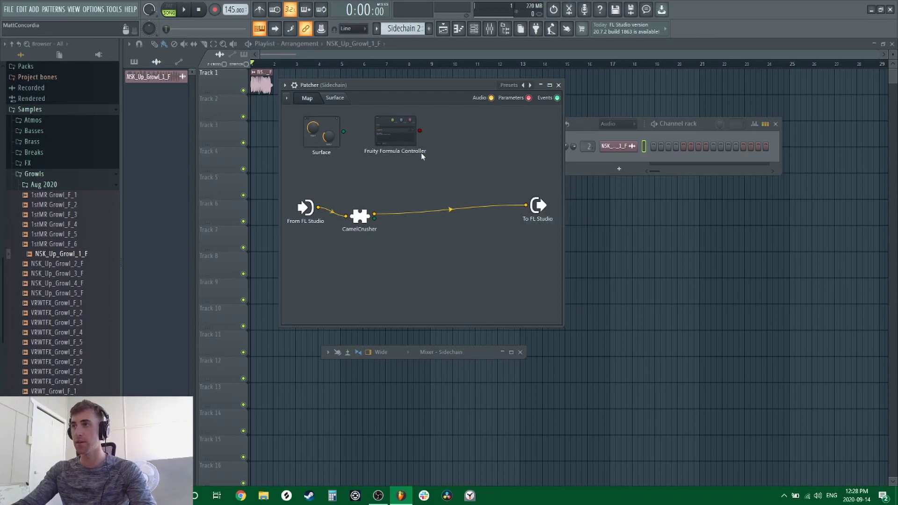
Step: Add a '3. c parameter' input to the Formula Controller node
{"action": "right_click", "coordinate": [392, 136]}
{"action": "mouse_move", "coordinate": [430, 184]}
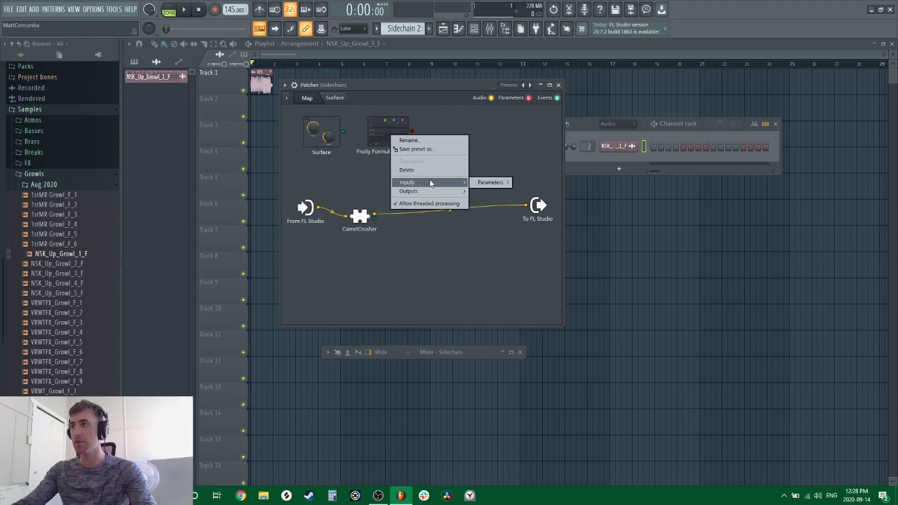
{"action": "mouse_move", "coordinate": [489, 187]}
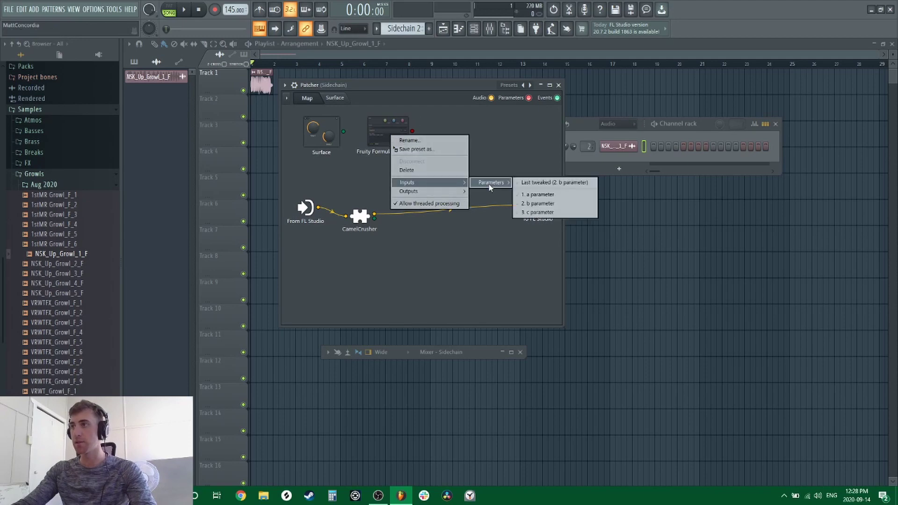
{"action": "left_click", "coordinate": [552, 213]}
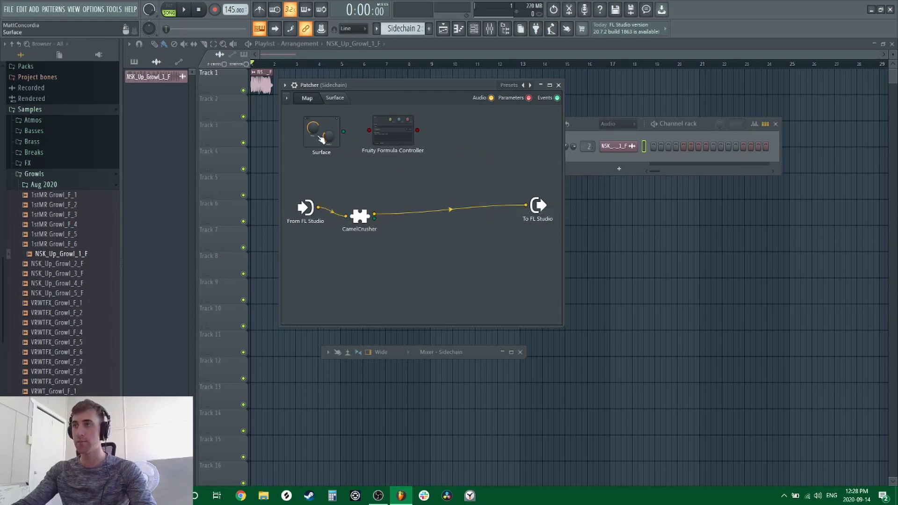
Step: Add a default Knob 1 to the Patcher surface and activate it as a Surface output
{"action": "left_click", "coordinate": [335, 98]}
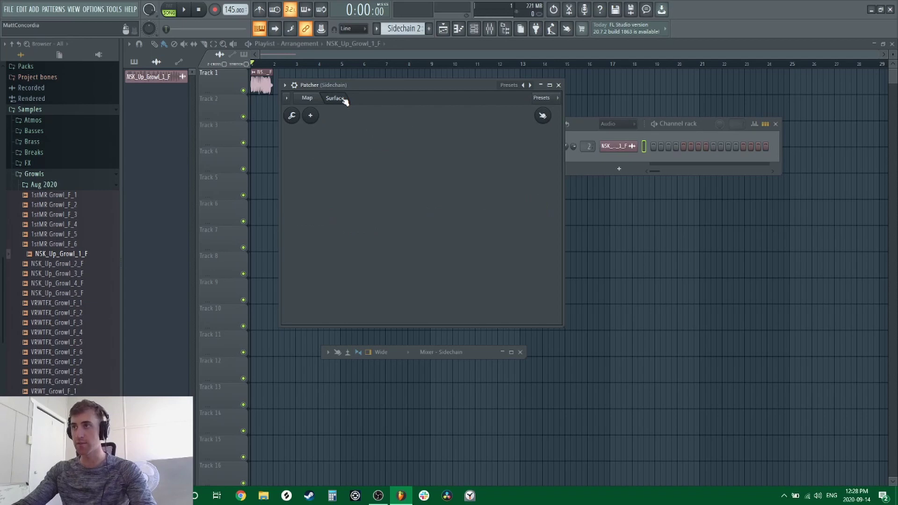
{"action": "right_click", "coordinate": [339, 145]}
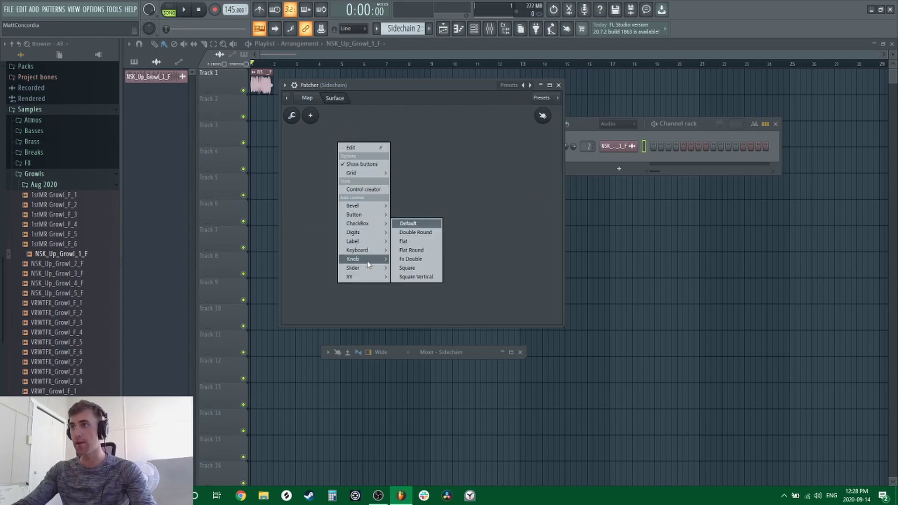
{"action": "left_click", "coordinate": [408, 223]}
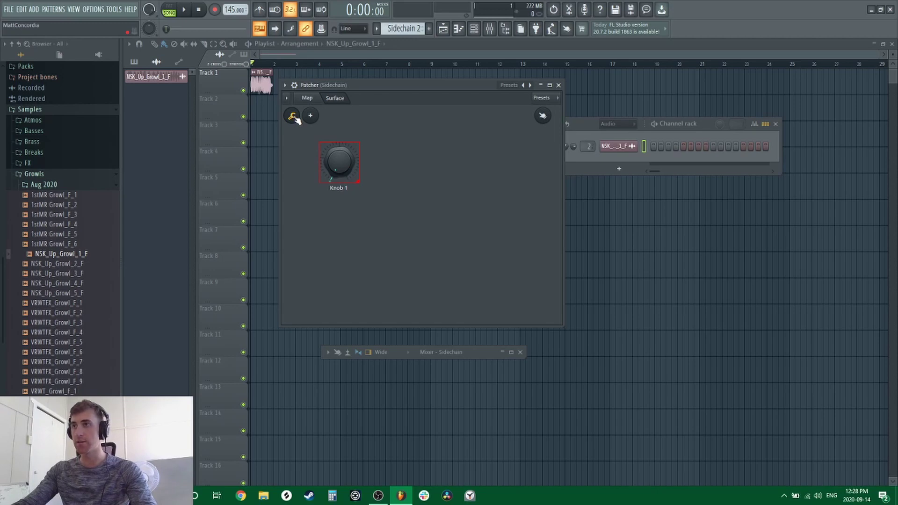
{"action": "left_click", "coordinate": [294, 116]}
{"action": "right_click", "coordinate": [345, 149]}
{"action": "left_click", "coordinate": [375, 176]}
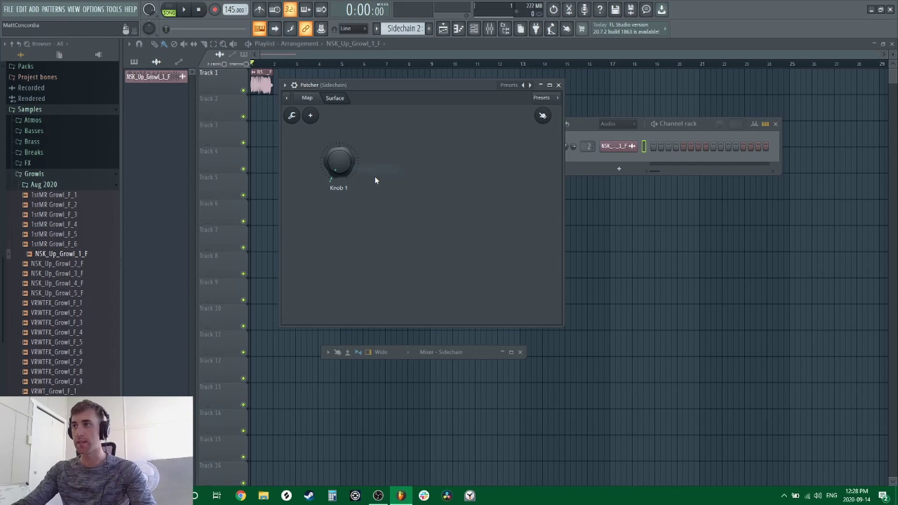
{"action": "left_click", "coordinate": [306, 99]}
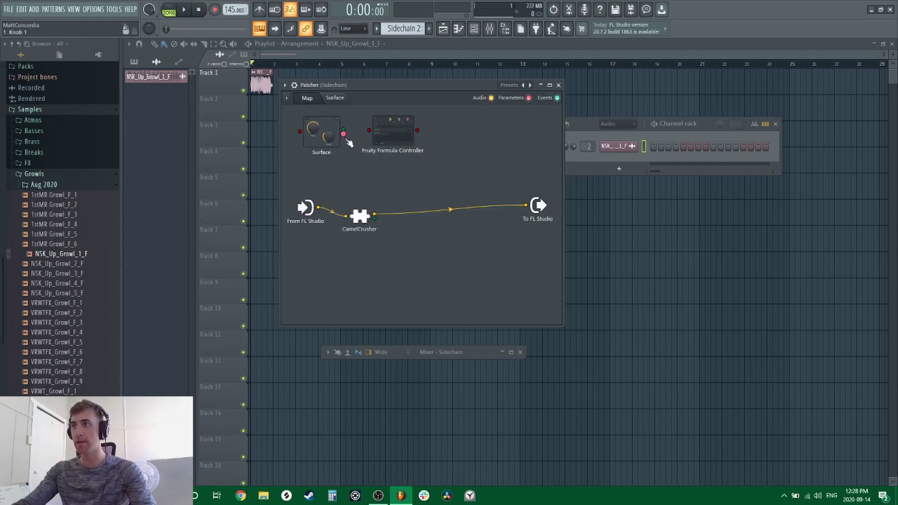
Step: Wire the Surface's Knob 1 output to the Formula Controller's '3. c parameter' input
{"action": "left_click_drag", "start_coordinate": [344, 134], "coordinate": [387, 134]}
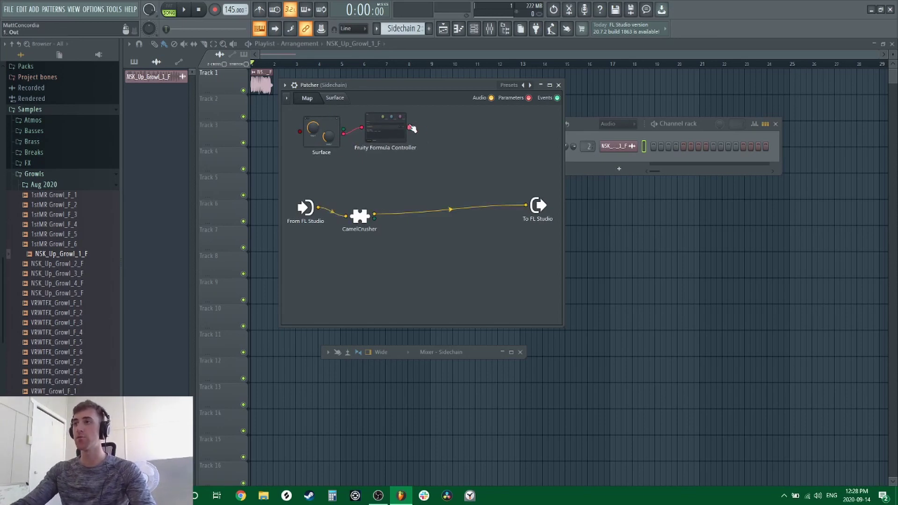
{"action": "left_click_drag", "start_coordinate": [409, 128], "coordinate": [448, 138]}
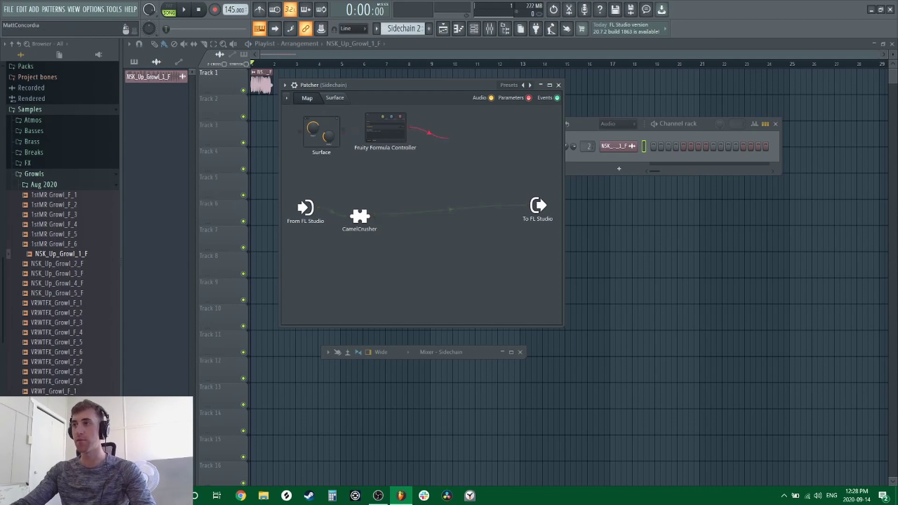
{"action": "left_click_drag", "start_coordinate": [348, 204], "coordinate": [376, 151]}
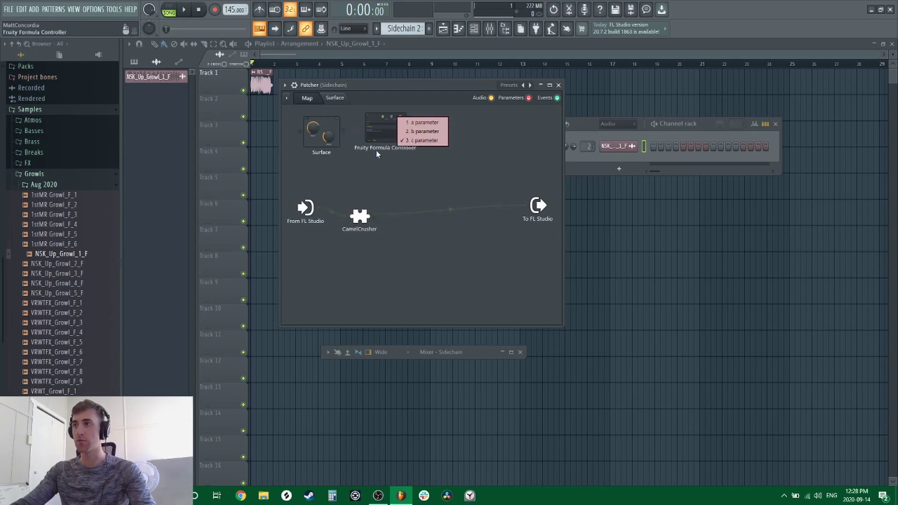
Step: Expose CamelCrusher's 11. MasterMix as an input and wire the Formula Controller's output to it
{"action": "left_click", "coordinate": [364, 224]}
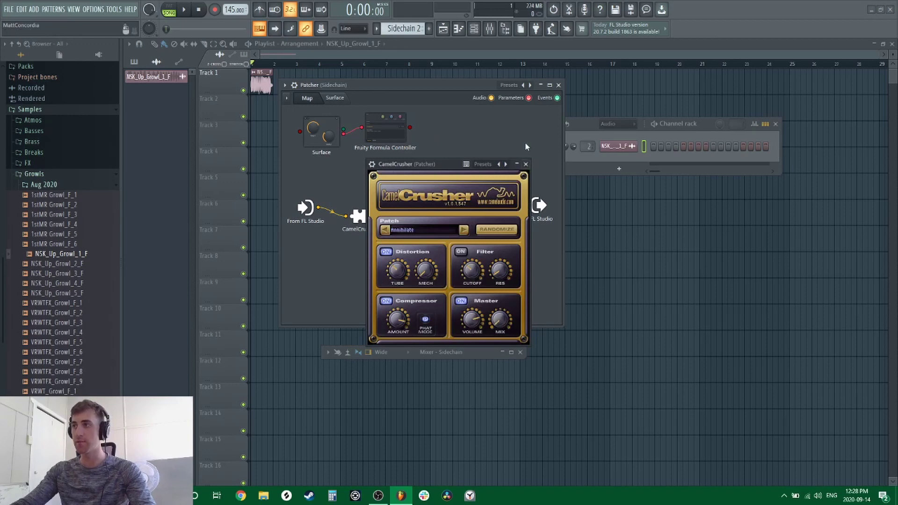
{"action": "left_click", "coordinate": [527, 165]}
{"action": "right_click", "coordinate": [358, 216]}
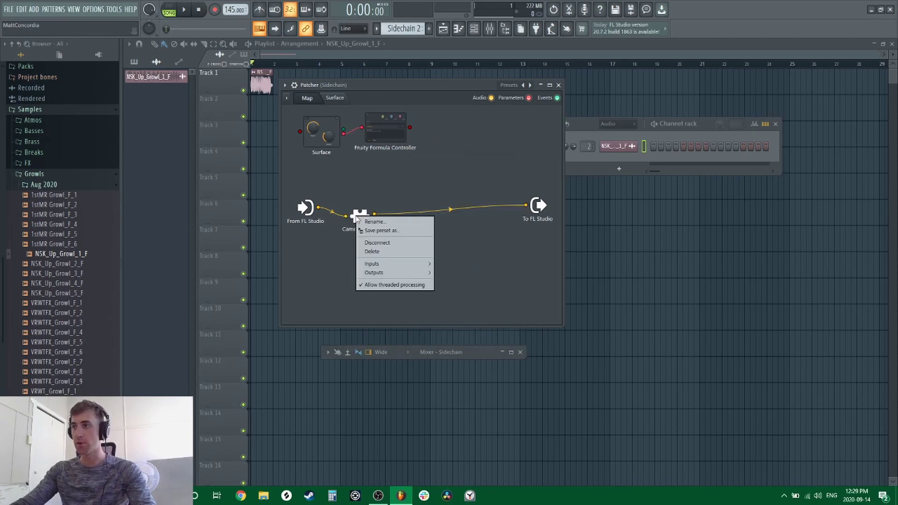
{"action": "mouse_move", "coordinate": [408, 265]}
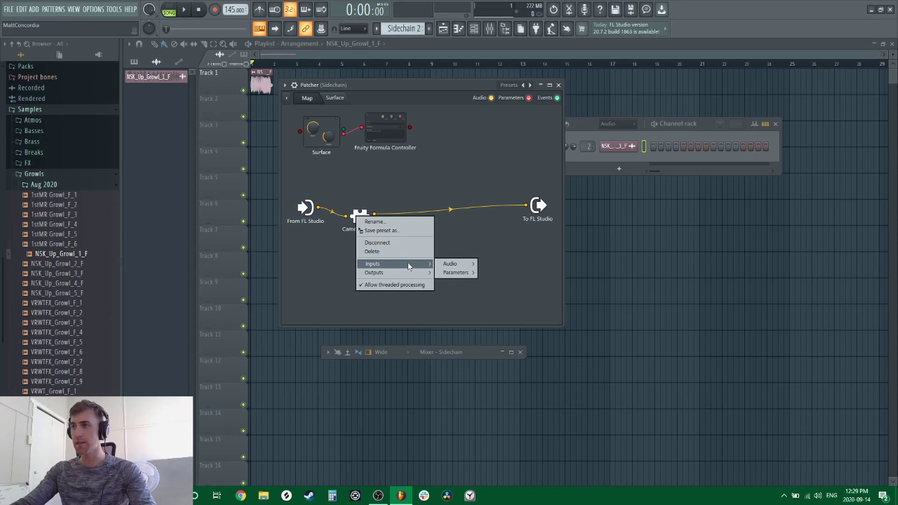
{"action": "mouse_move", "coordinate": [459, 279]}
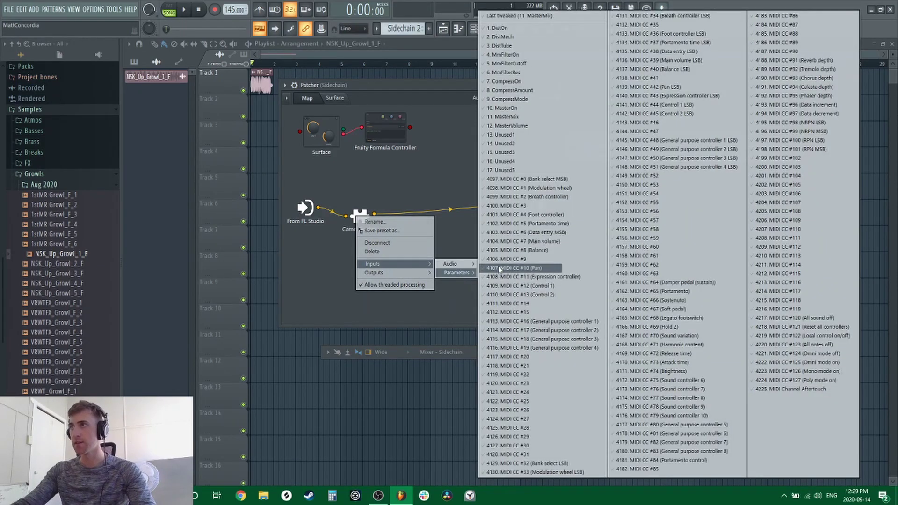
{"action": "left_click", "coordinate": [526, 119]}
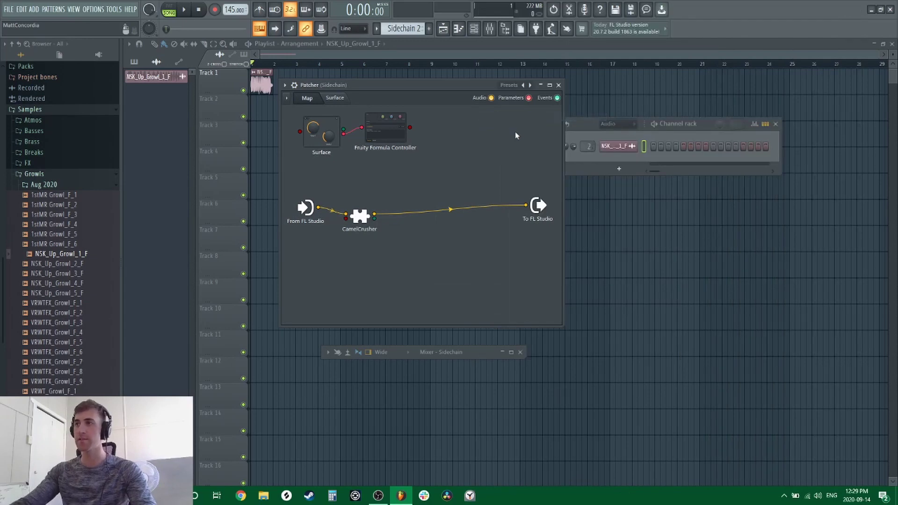
{"action": "left_click_drag", "start_coordinate": [401, 131], "coordinate": [399, 134]}
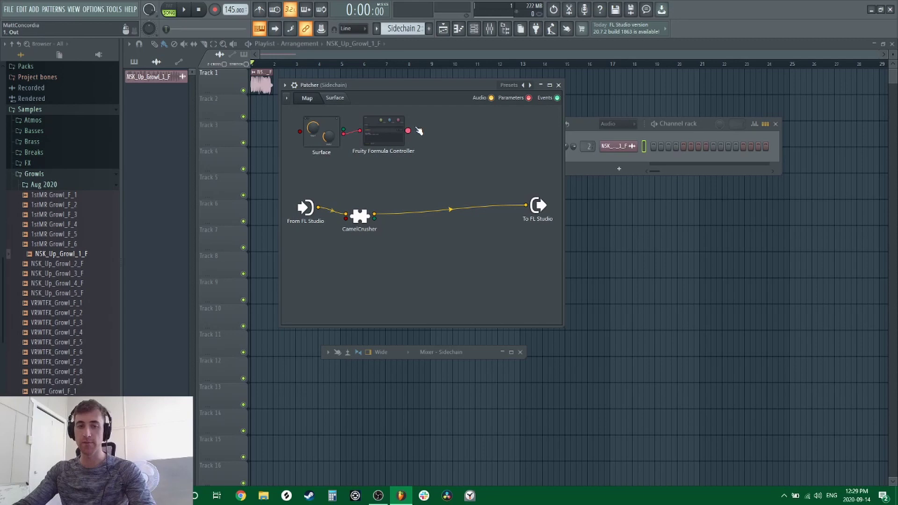
{"action": "left_click_drag", "start_coordinate": [408, 131], "coordinate": [370, 211]}
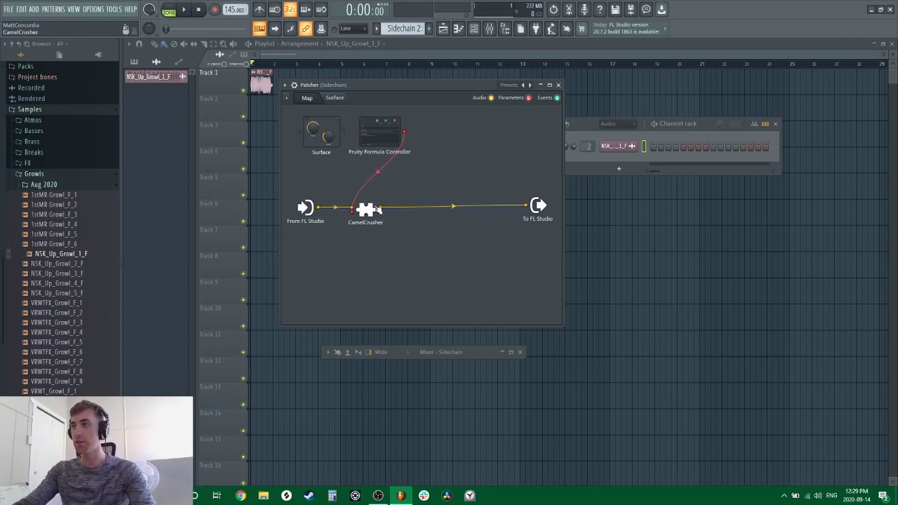
Step: Open CamelCrusher off to the right and turn Knob 1 up to test its mix control
{"action": "double_click", "coordinate": [370, 213]}
{"action": "left_click_drag", "start_coordinate": [448, 174], "coordinate": [668, 157]}
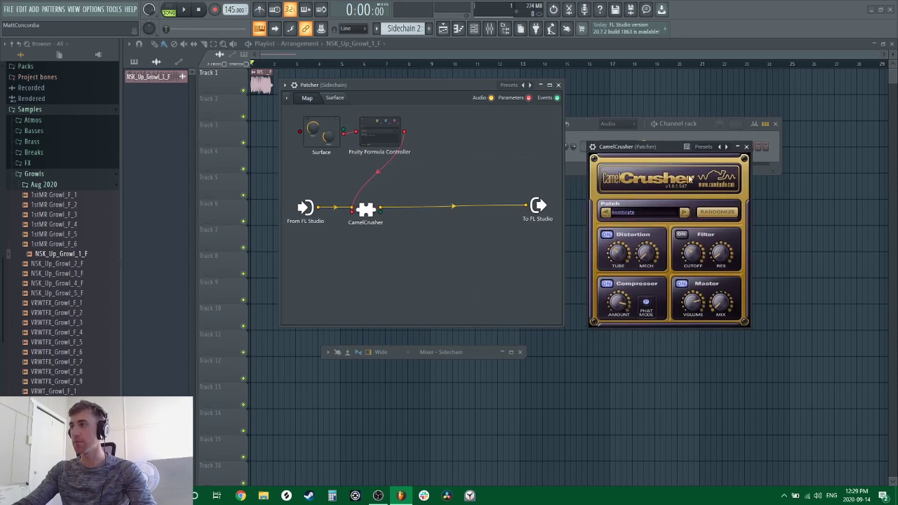
{"action": "left_click", "coordinate": [337, 99]}
{"action": "left_click_drag", "start_coordinate": [349, 170], "coordinate": [339, 206]}
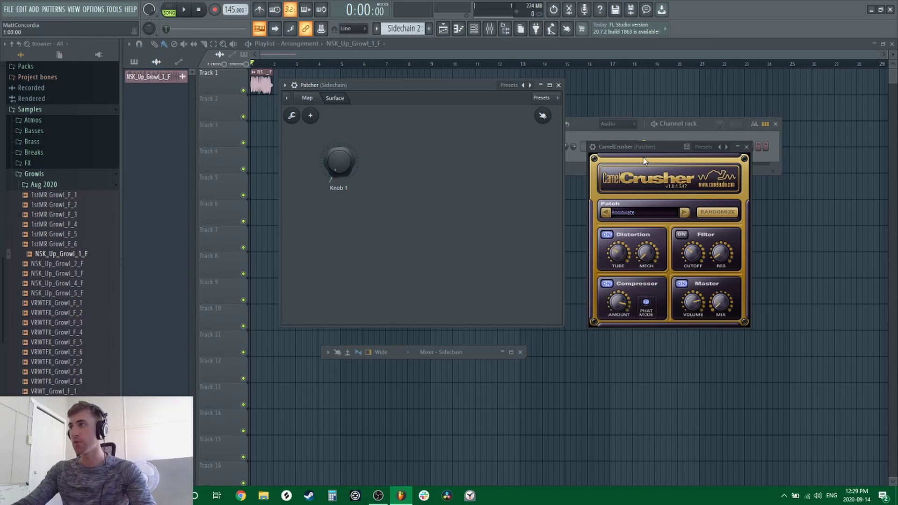
Step: Turn Knob 1 back down and add the Saturation Knob plugin to the Patcher map
{"action": "left_click_drag", "start_coordinate": [634, 142], "coordinate": [625, 138]}
{"action": "left_click", "coordinate": [314, 100]}
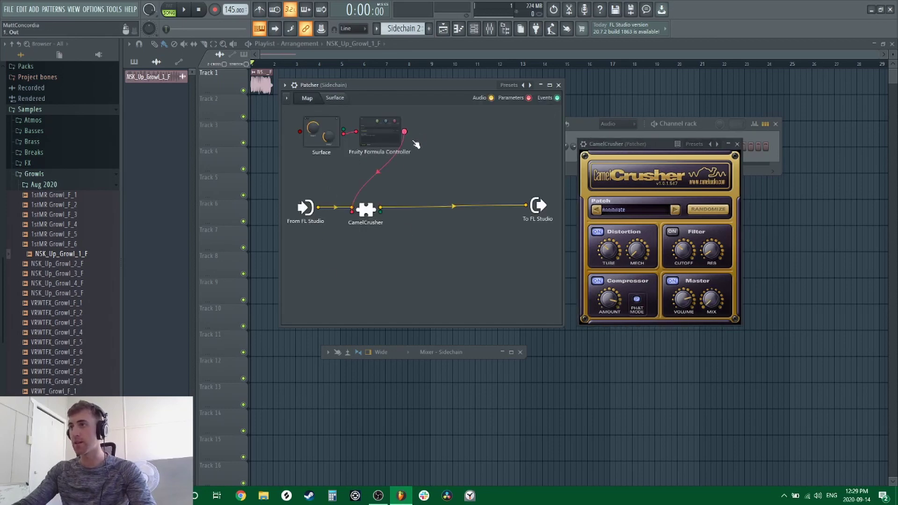
{"action": "right_click", "coordinate": [398, 227]}
{"action": "mouse_move", "coordinate": [434, 245]}
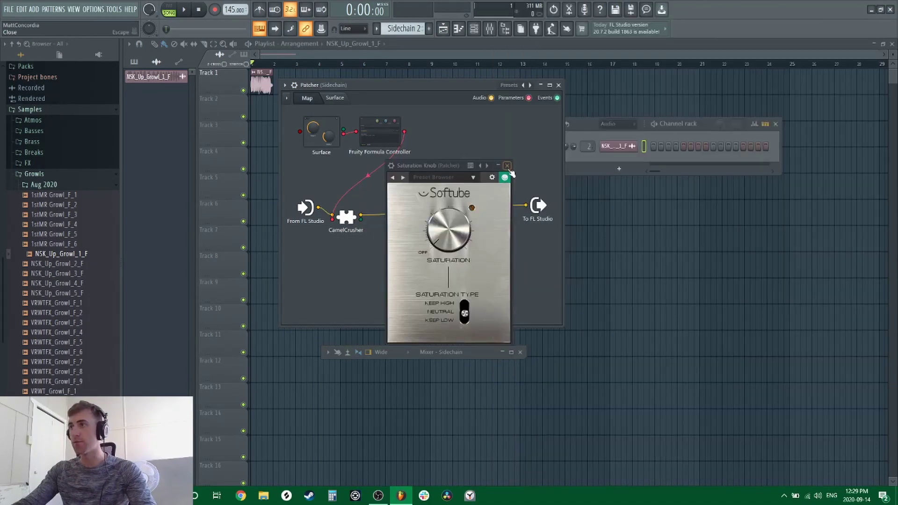
{"action": "left_click", "coordinate": [508, 166]}
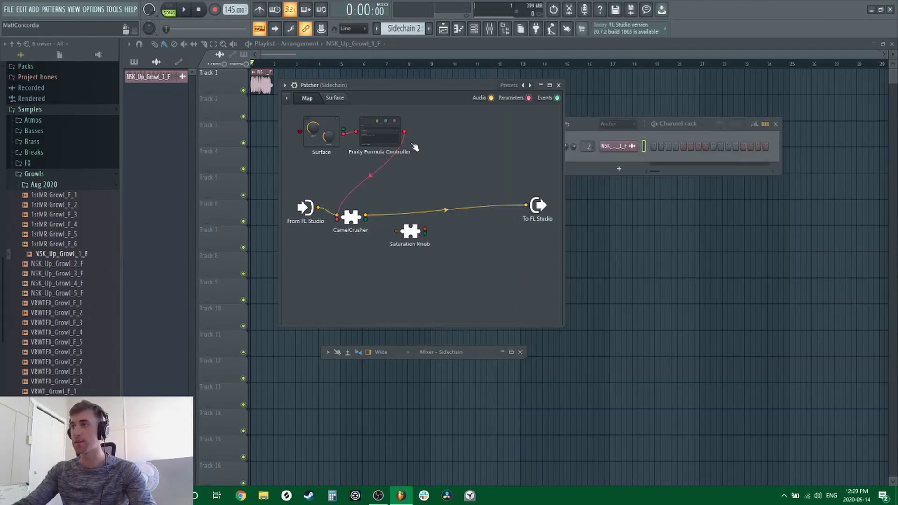
{"action": "left_click_drag", "start_coordinate": [404, 131], "coordinate": [394, 219]}
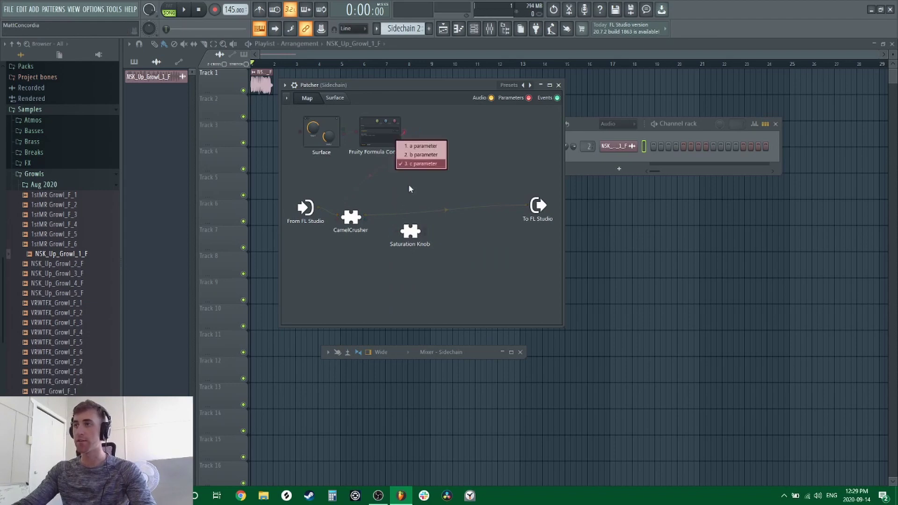
{"action": "left_click", "coordinate": [421, 148]}
Step: Expose Saturation Knob's Saturation parameter and connect the Formula Controller output to it
{"action": "right_click", "coordinate": [399, 225]}
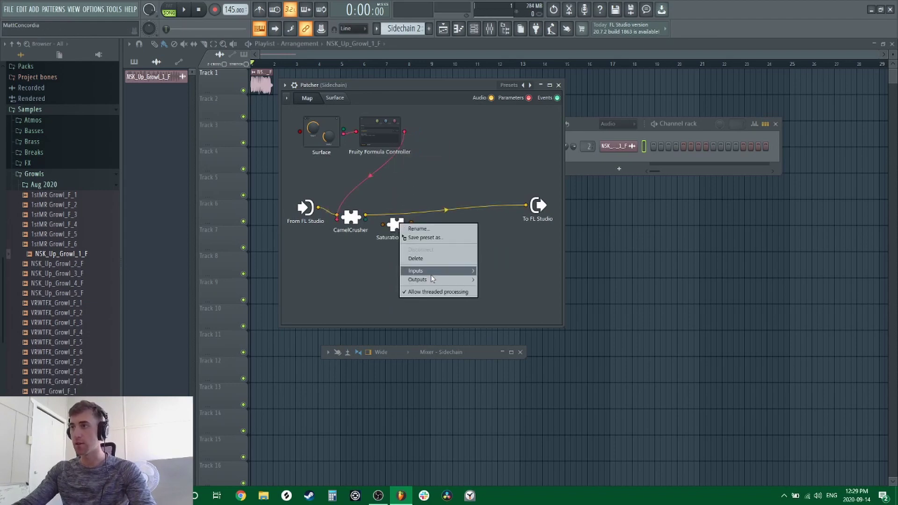
{"action": "mouse_move", "coordinate": [432, 272]}
{"action": "mouse_move", "coordinate": [490, 281]}
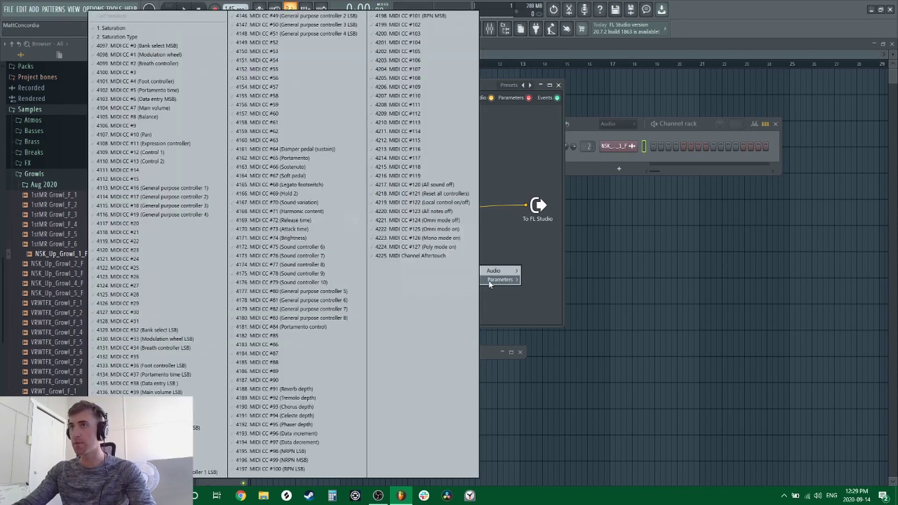
{"action": "left_click", "coordinate": [100, 29]}
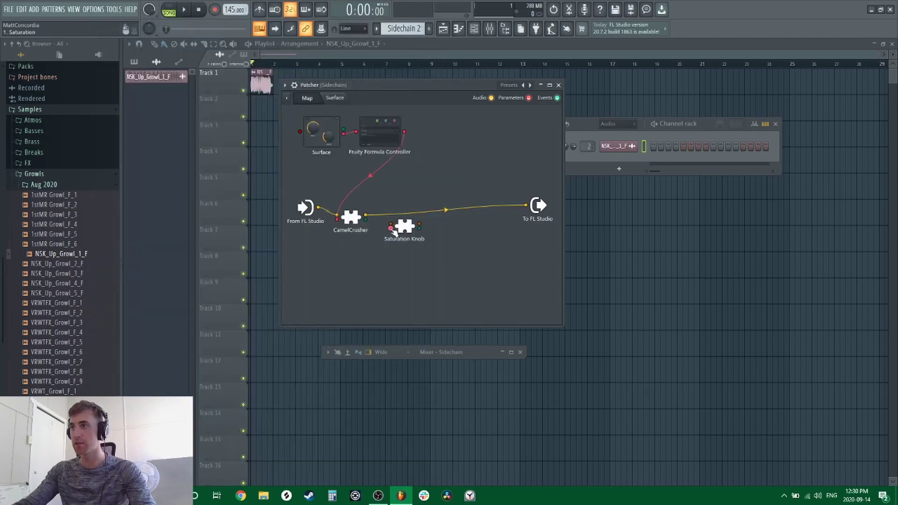
{"action": "left_click", "coordinate": [394, 228]}
Step: Open the Saturation Knob window to the right of the Patcher's control surface
{"action": "left_click", "coordinate": [405, 227]}
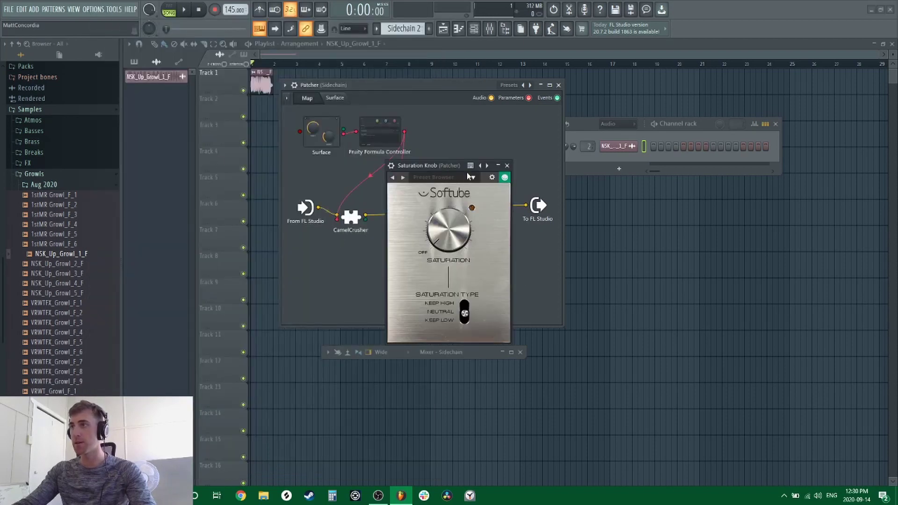
{"action": "left_click_drag", "start_coordinate": [449, 166], "coordinate": [687, 164]}
{"action": "left_click", "coordinate": [335, 98]}
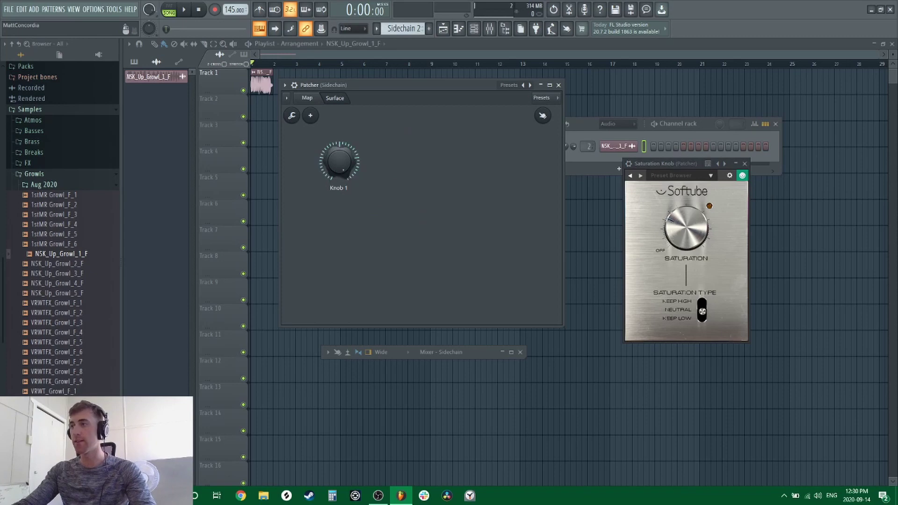
Step: Open the Formula Controller from the map to check its b*c+(1-c)*a formula, then close it
{"action": "left_click", "coordinate": [307, 97]}
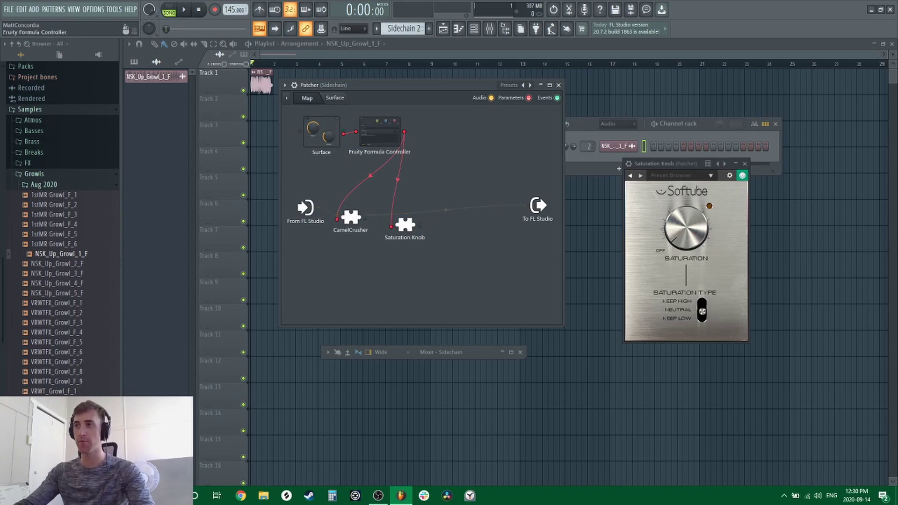
{"action": "left_click", "coordinate": [378, 136]}
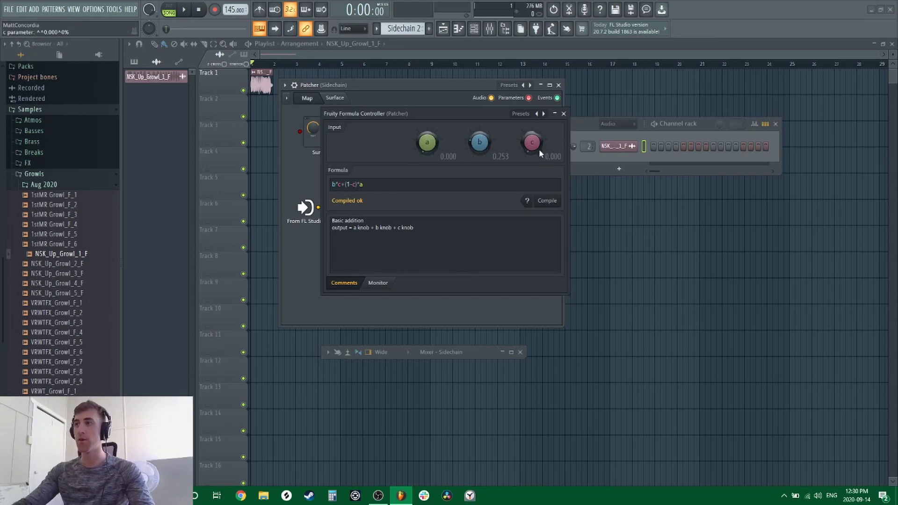
{"action": "left_click", "coordinate": [559, 114]}
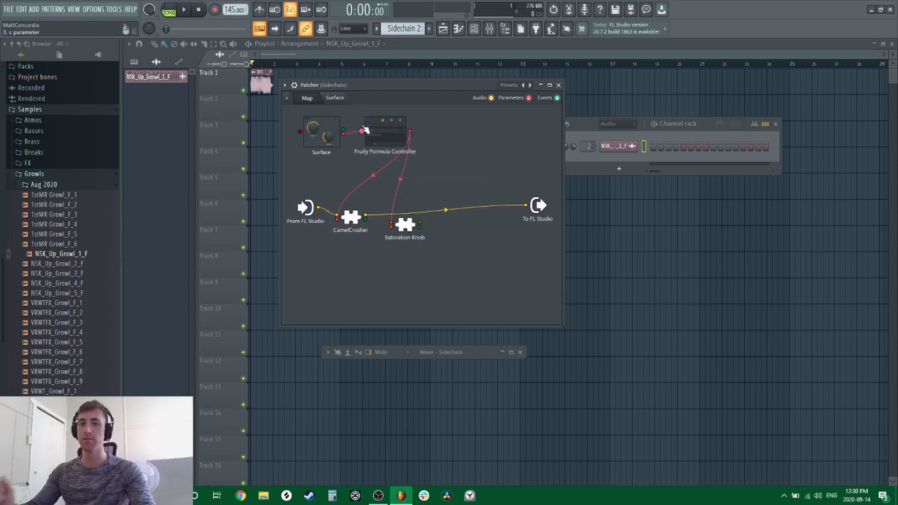
Step: Add a new Knob 2 control on the Patcher surface, then wire a Surface output straight into CamelCrusher
{"action": "double_click", "coordinate": [326, 132]}
{"action": "left_click", "coordinate": [310, 116]}
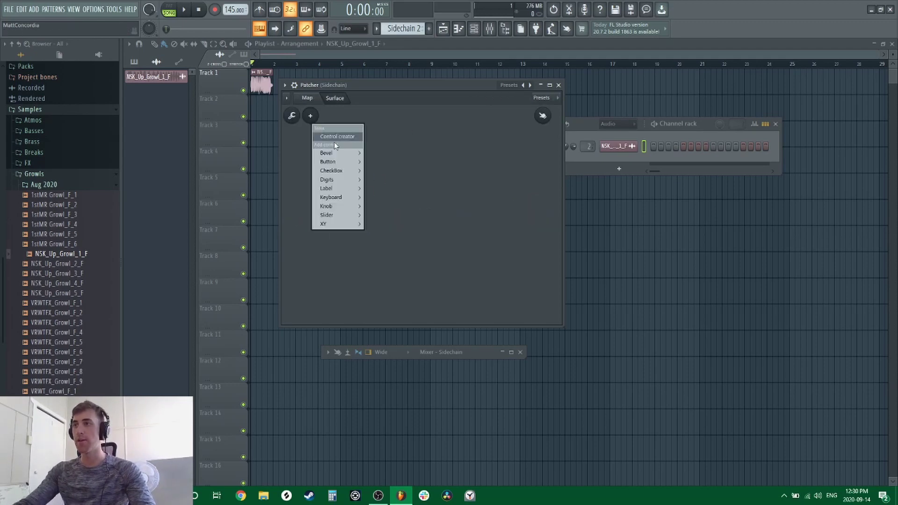
{"action": "left_click", "coordinate": [348, 194]}
{"action": "right_click", "coordinate": [391, 172]}
{"action": "left_click", "coordinate": [415, 187]}
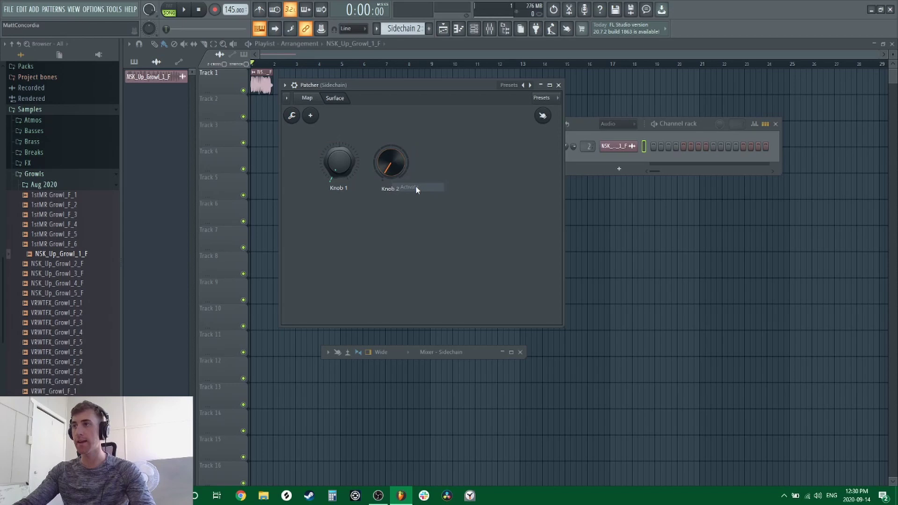
{"action": "left_click", "coordinate": [307, 98]}
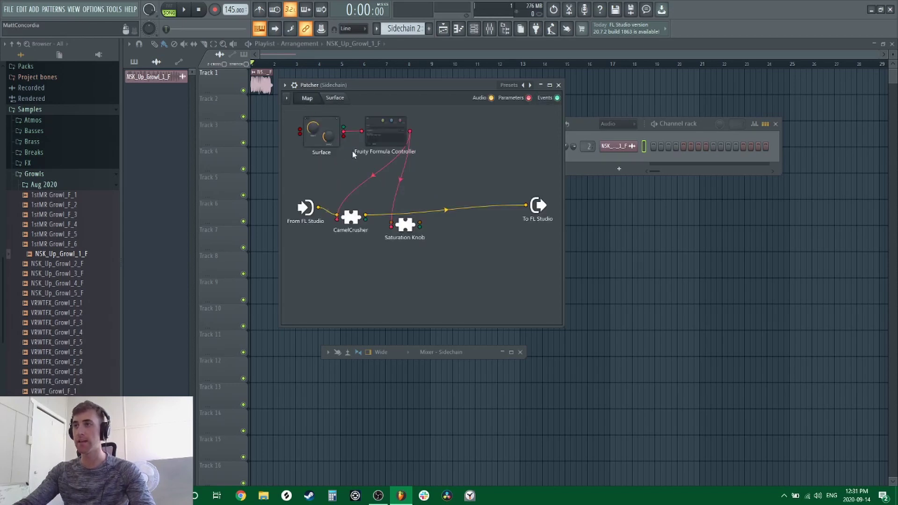
{"action": "left_click_drag", "start_coordinate": [345, 137], "coordinate": [365, 221]}
Step: Open CamelCrusher, turn Knob 2 up to about 1 o'clock, and return to the routing map
{"action": "double_click", "coordinate": [365, 221]}
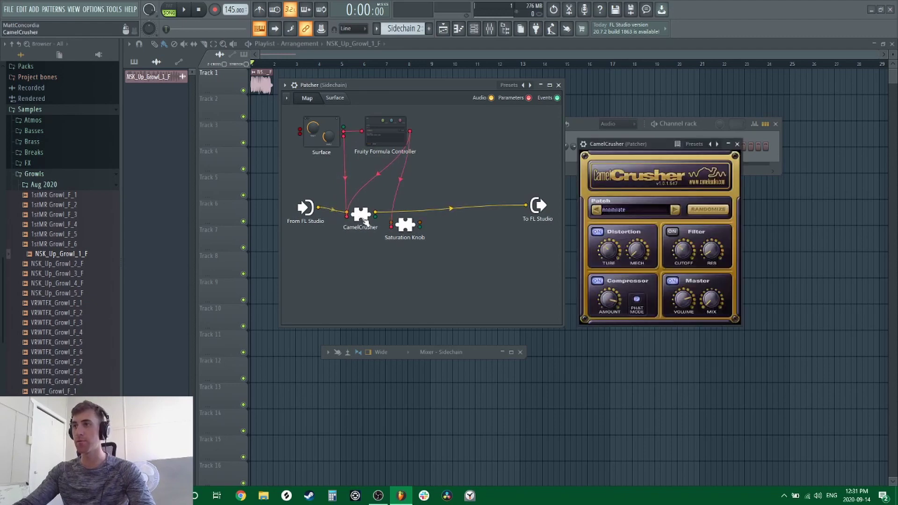
{"action": "left_click", "coordinate": [335, 97]}
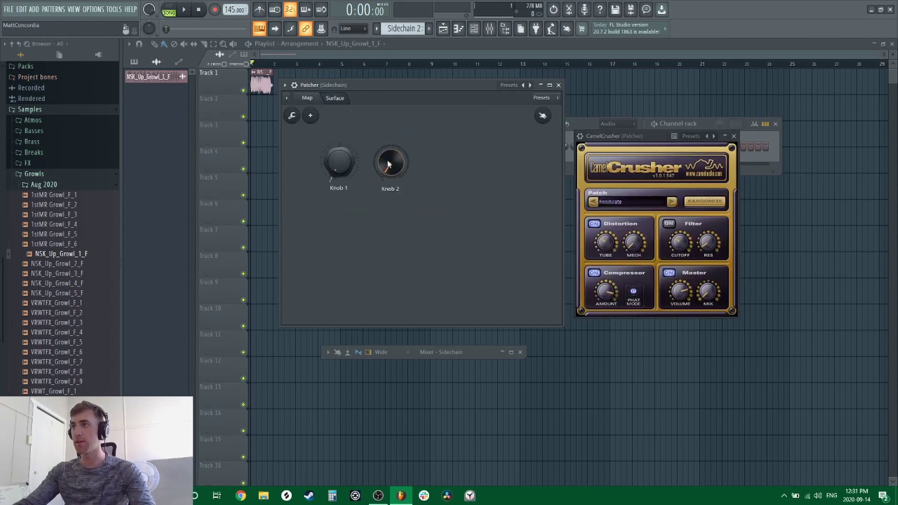
{"action": "left_click_drag", "start_coordinate": [388, 163], "coordinate": [396, 177]}
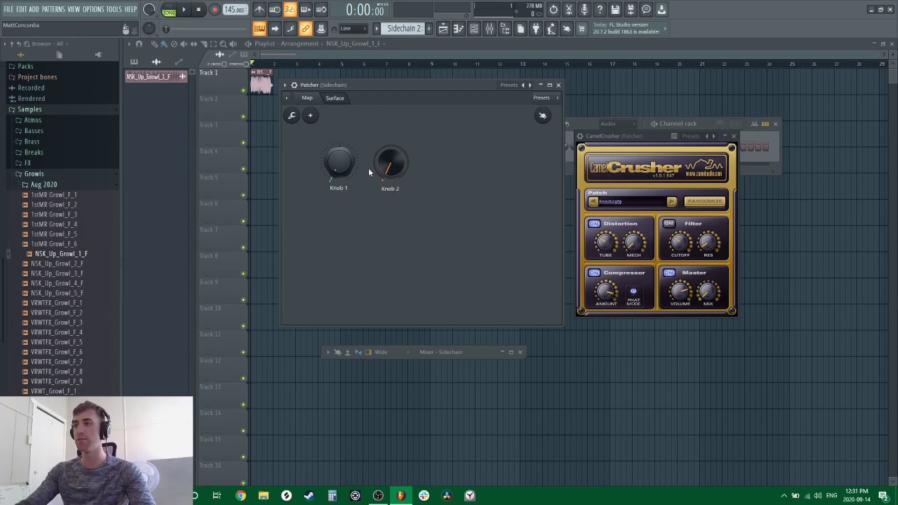
{"action": "key", "text": "Tab"}
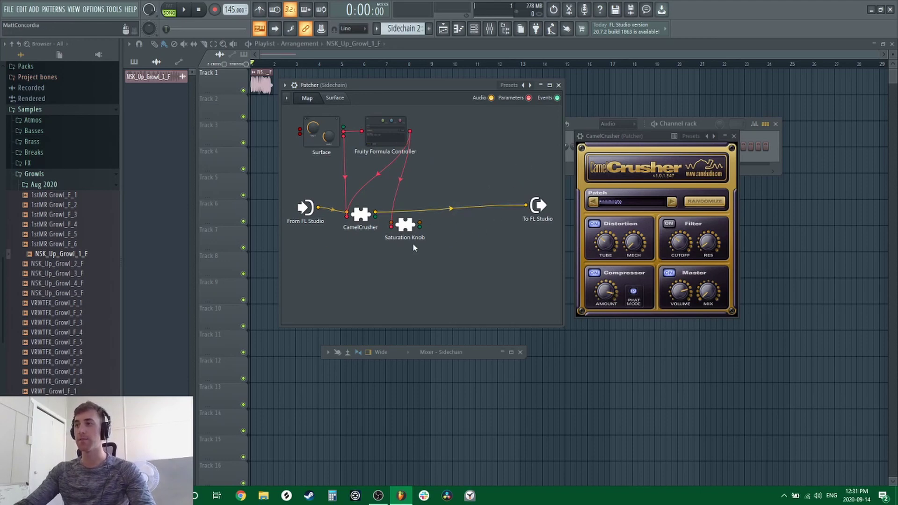
Step: Drop Saturation Knob onto the wire between CamelCrusher and To FL Studio, then reposition the surface window
{"action": "left_click_drag", "start_coordinate": [412, 242], "coordinate": [427, 215]}
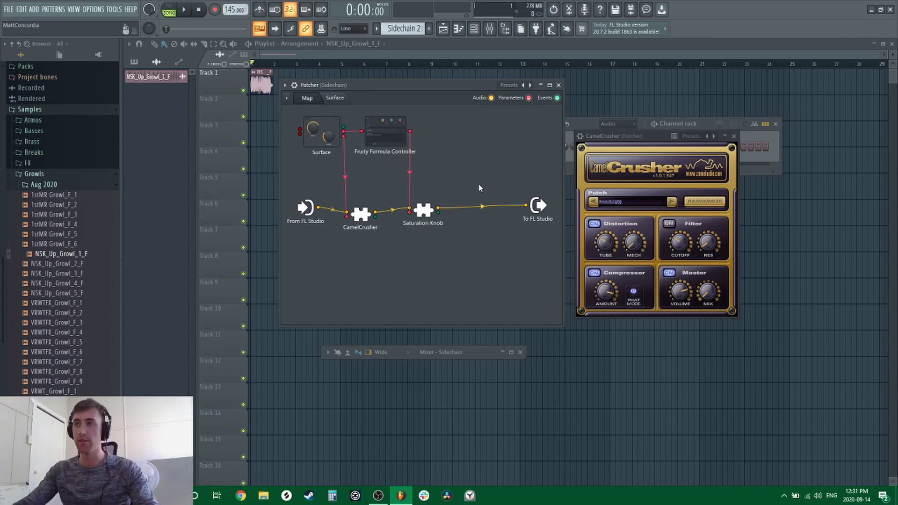
{"action": "left_click", "coordinate": [335, 97]}
{"action": "left_click_drag", "start_coordinate": [373, 87], "coordinate": [350, 84]}
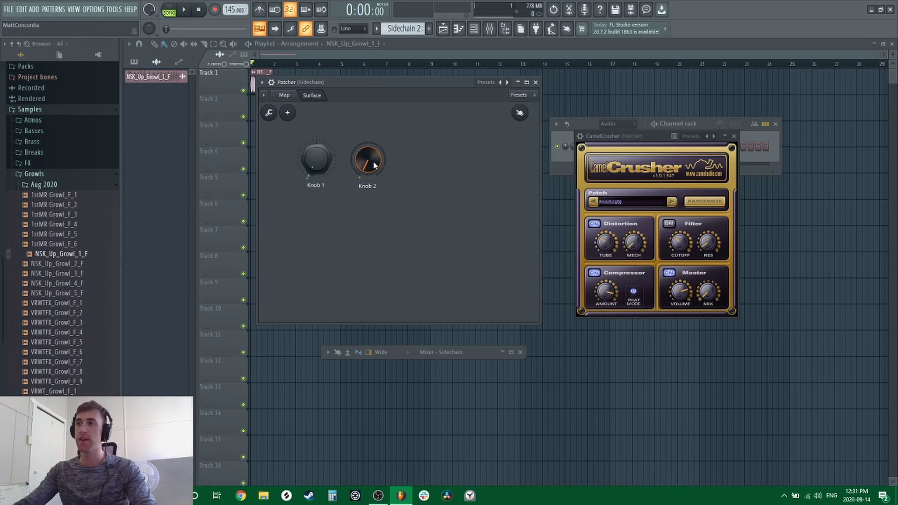